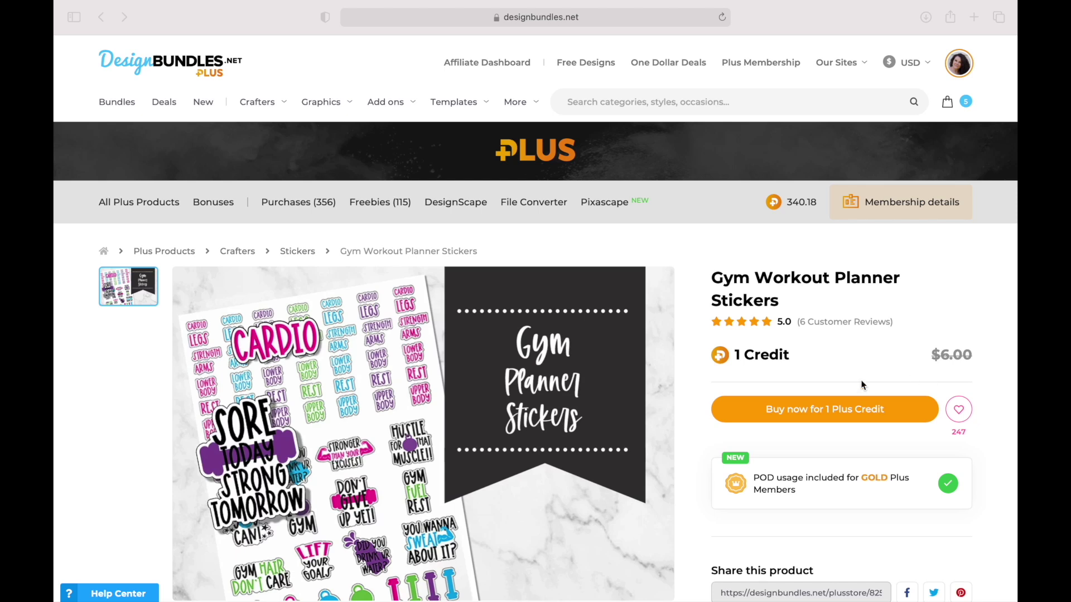
# Step: Spend one Plus credit on the Gym Workout Planner Stickers, then download Gym Stickers.png
pyautogui.click(828, 408)
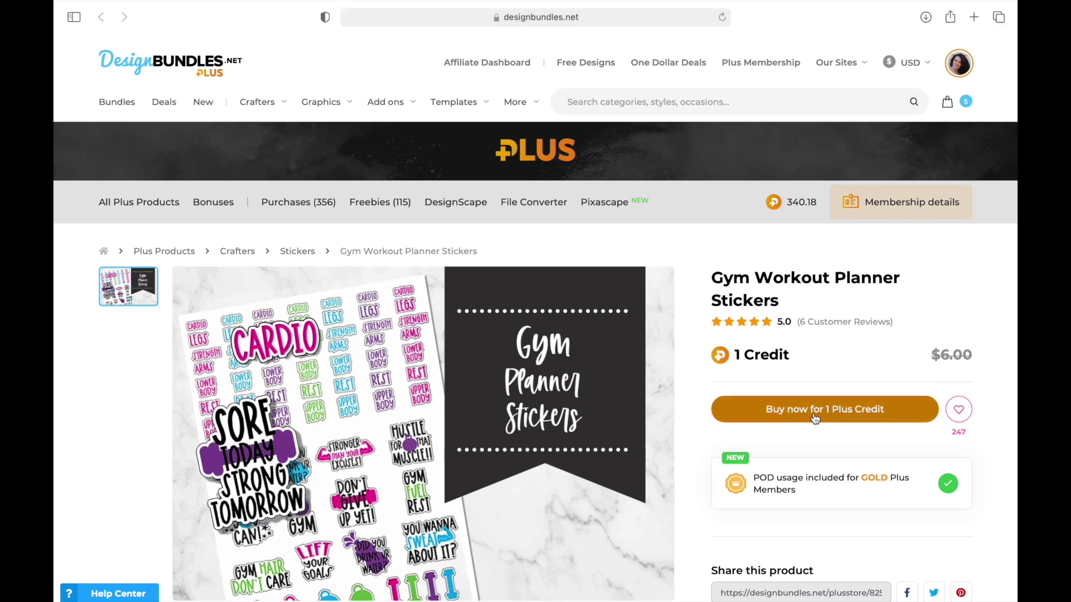
pyautogui.click(815, 417)
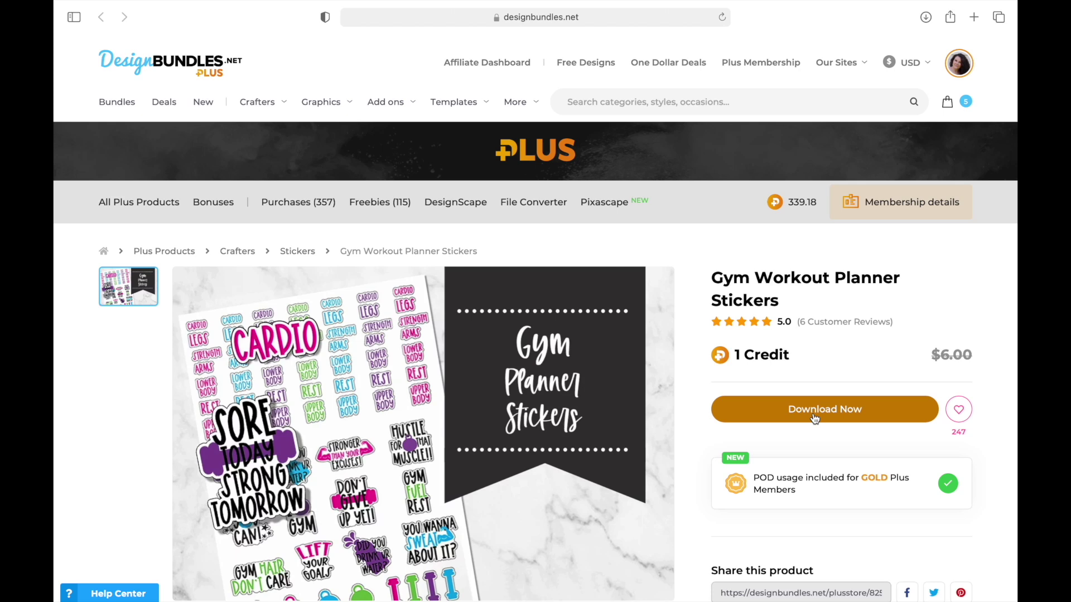
pyautogui.click(815, 414)
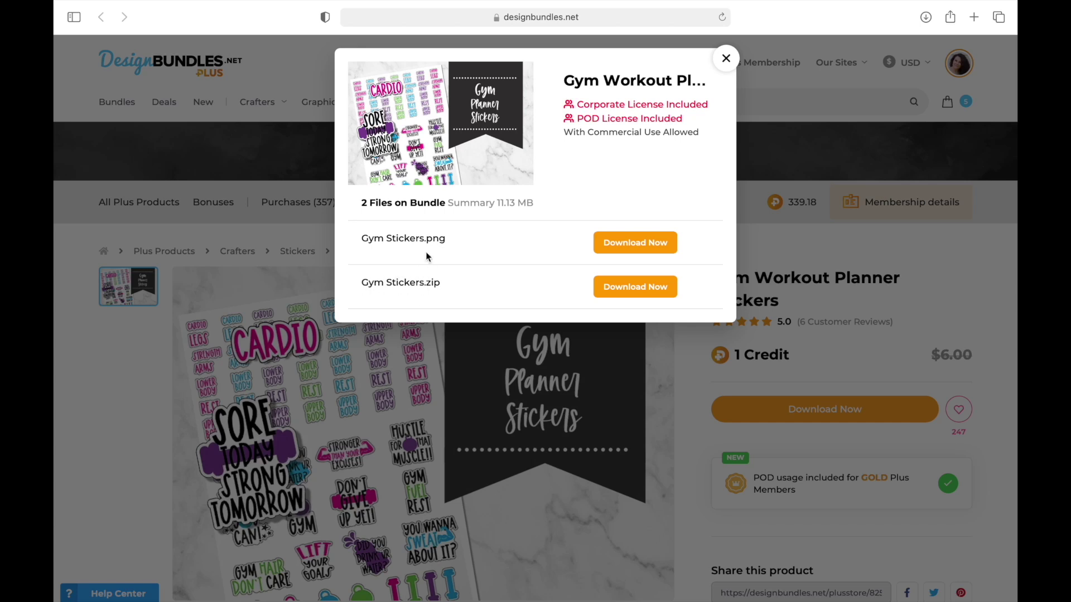
pyautogui.click(621, 250)
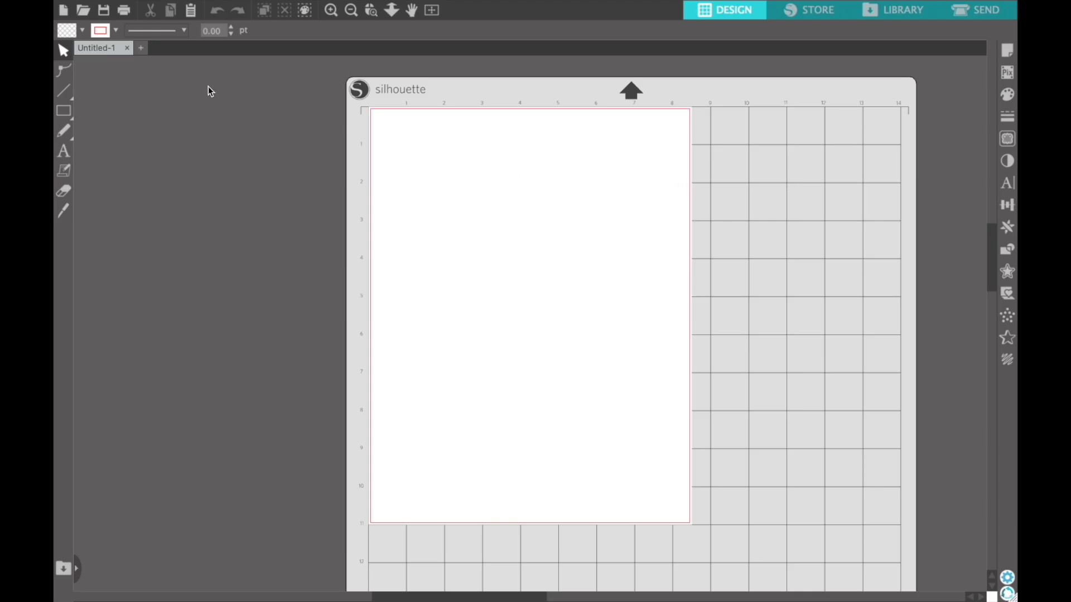
# Step: Open Gym Stickers.png from the recent files list
pyautogui.click(84, 10)
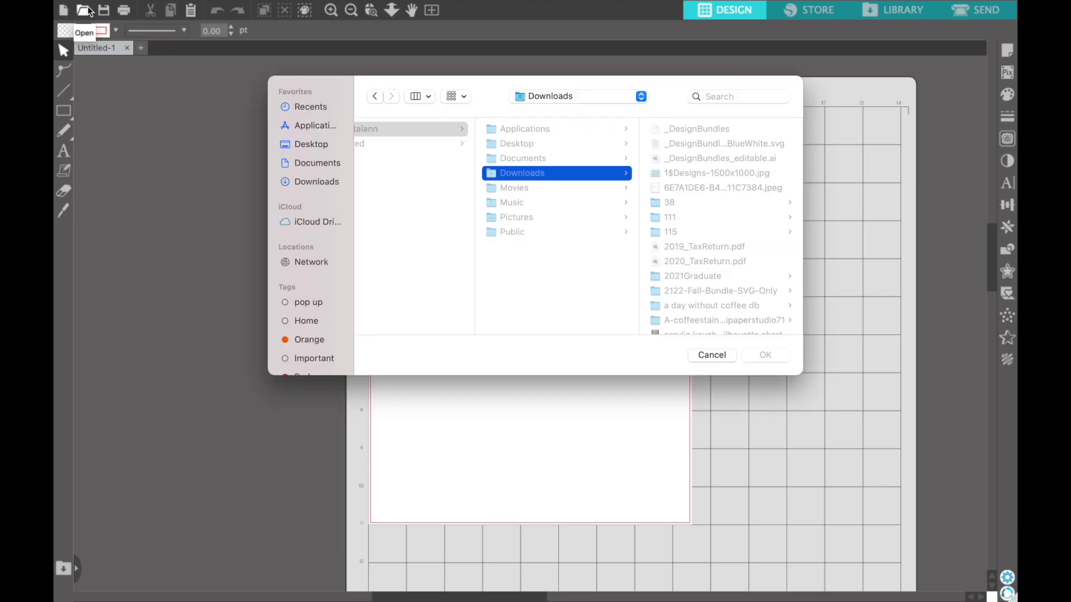
pyautogui.click(310, 107)
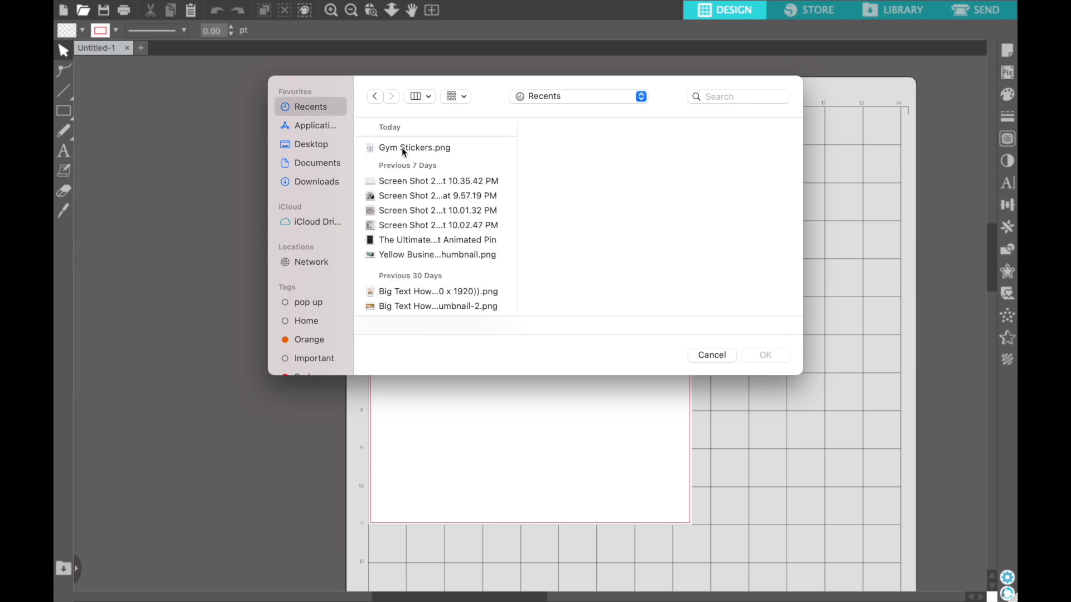
pyautogui.click(406, 148)
pyautogui.click(768, 354)
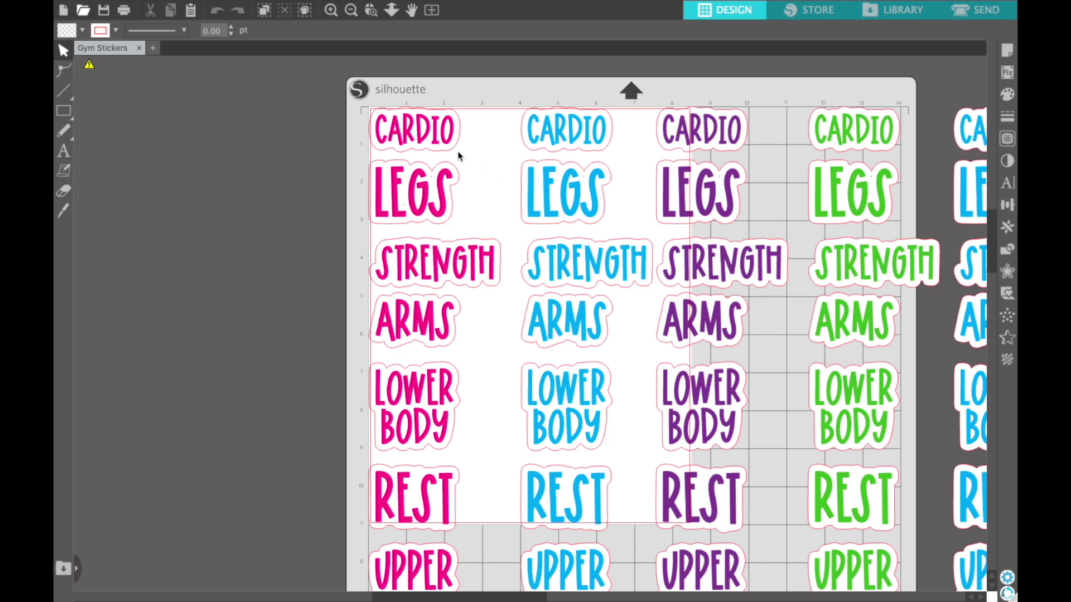
# Step: Resize the sticker sheet to 8 inches wide (about 10.961 in tall)
pyautogui.click(403, 158)
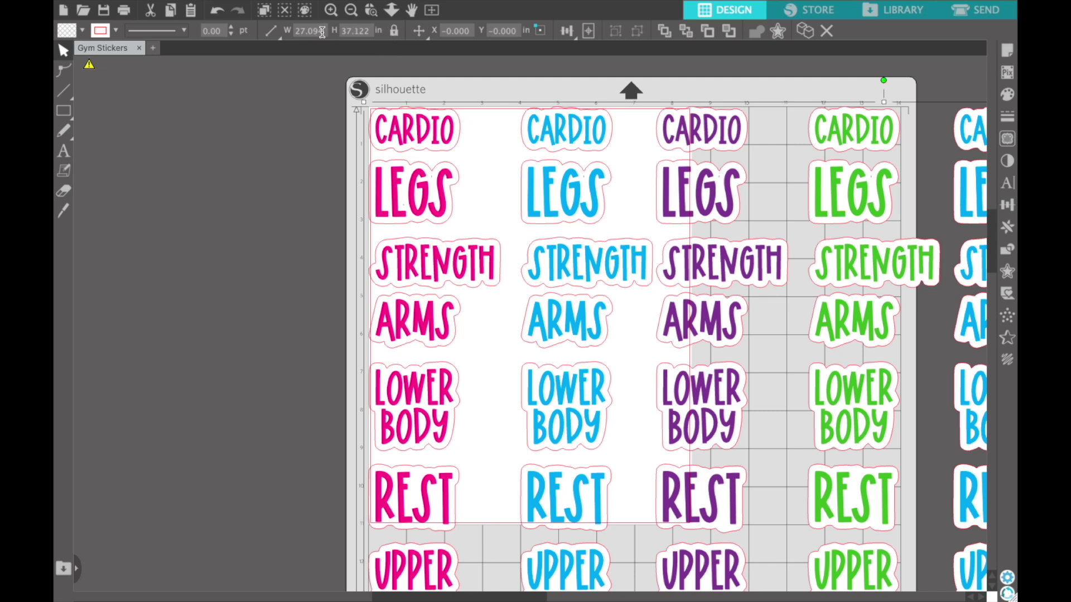
pyautogui.click(322, 31)
pyautogui.write('8')
pyautogui.press('Return')
# Step: Move the sticker sheet onto the page, placing it at the page's top-left corner
pyautogui.moveTo(383, 254); pyautogui.dragTo(746, 591)
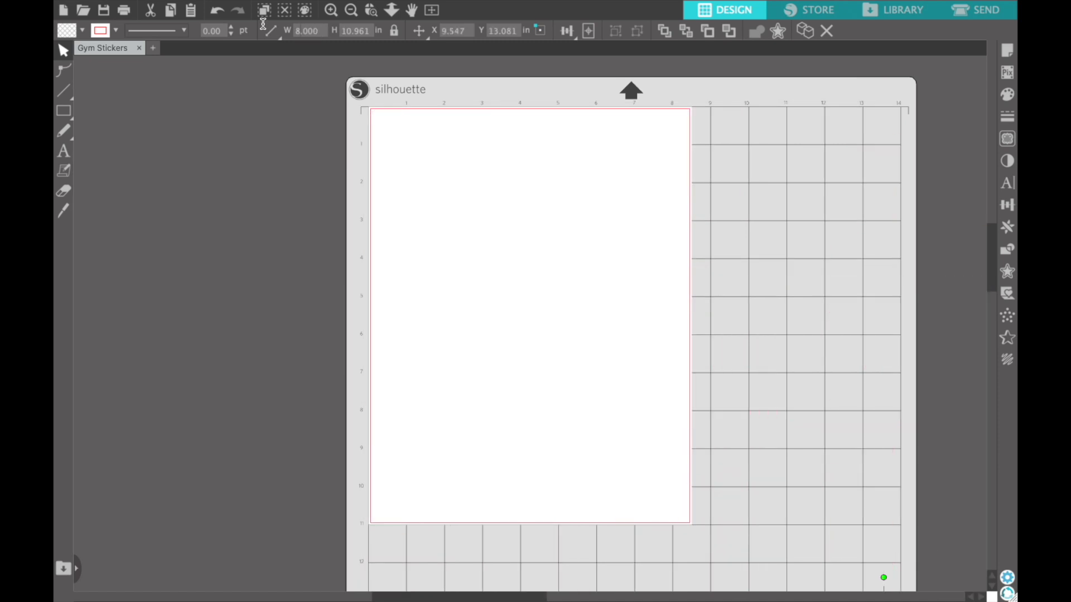
pyautogui.scroll(-3, 383, 254)
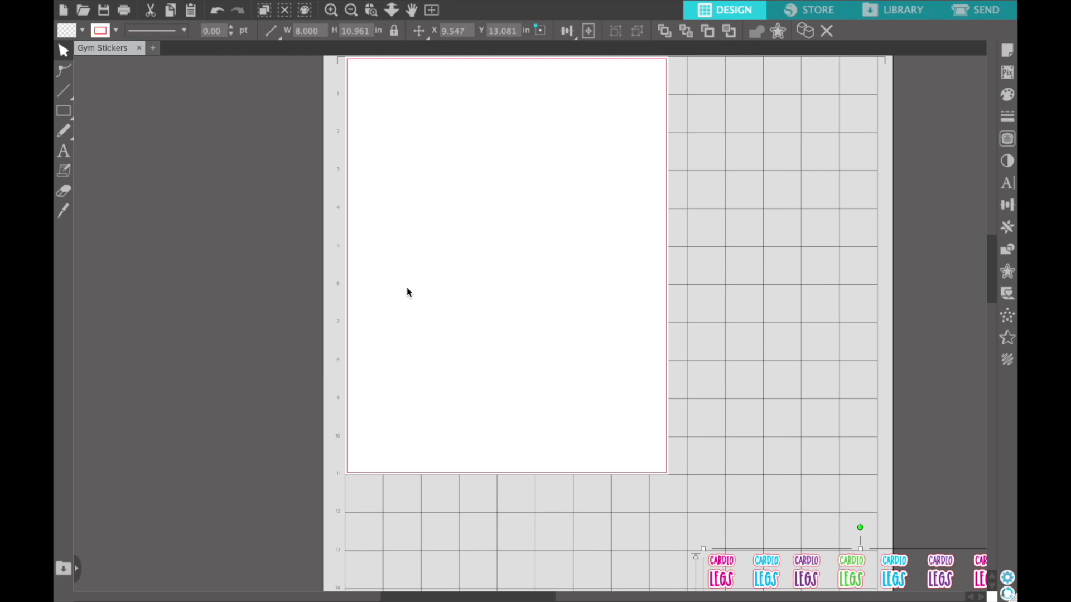
pyautogui.moveTo(728, 564); pyautogui.dragTo(415, 248)
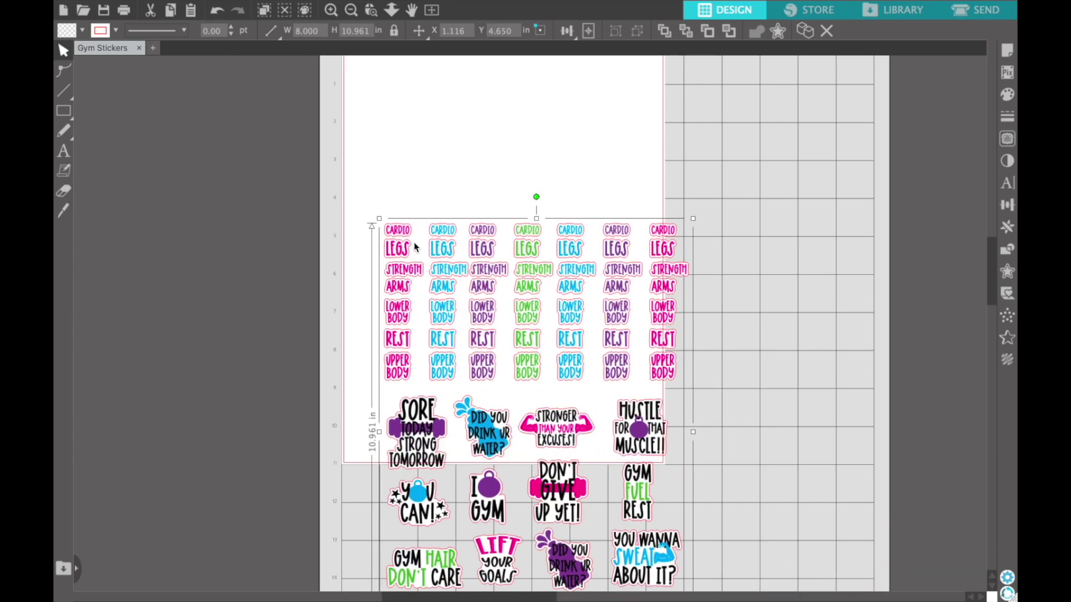
pyautogui.scroll(2, 612, 286)
pyautogui.moveTo(612, 285); pyautogui.dragTo(579, 119)
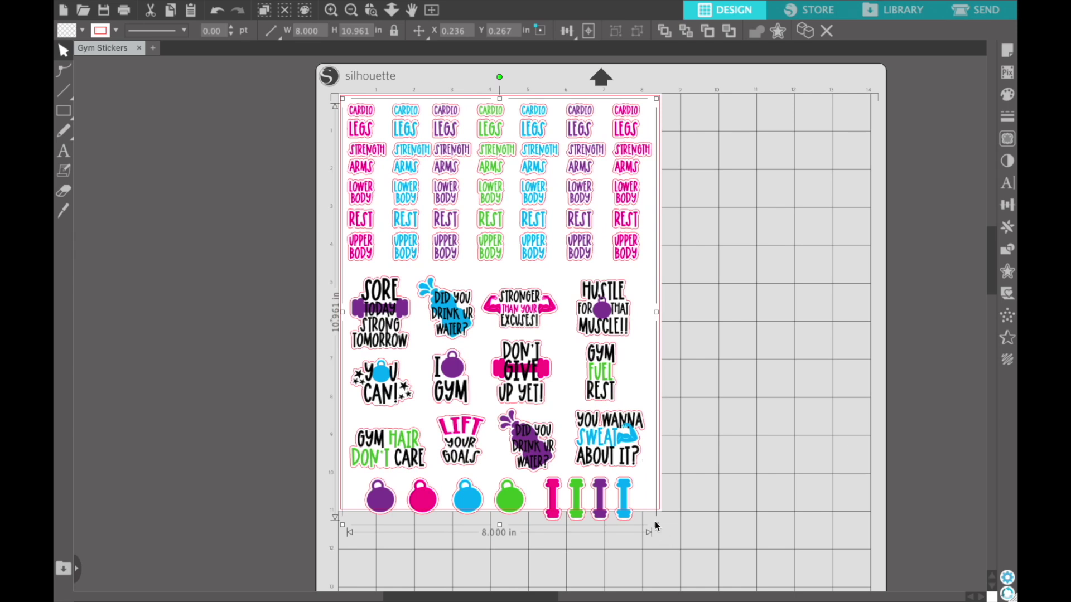
# Step: Scale the sheet to 6.434 by 8.816 inches, centre it on the Letter page, and show Page Setup
pyautogui.moveTo(656, 526); pyautogui.dragTo(596, 444)
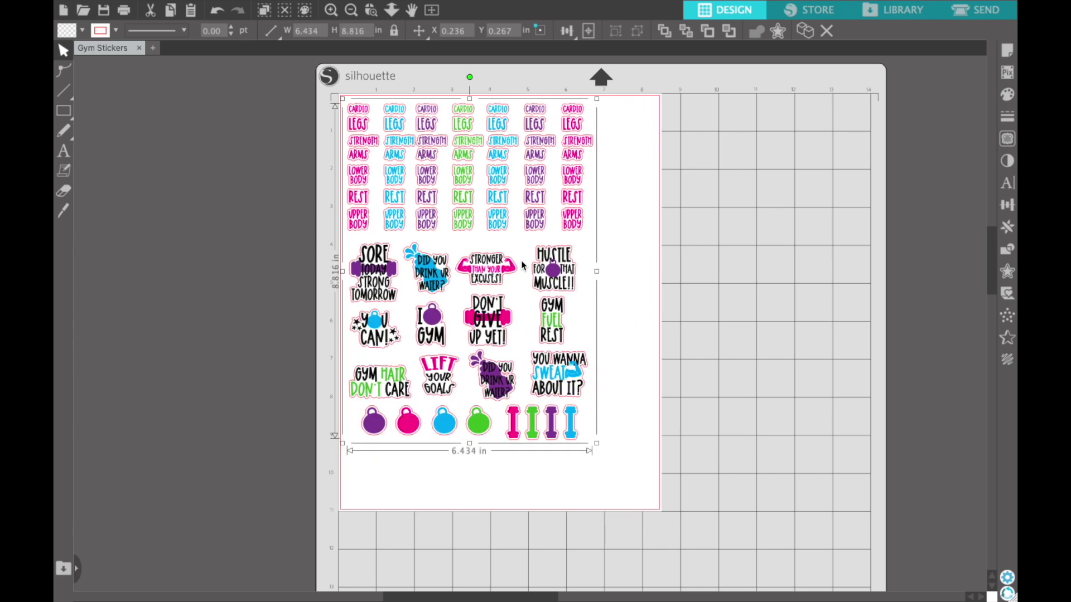
pyautogui.moveTo(563, 288); pyautogui.dragTo(586, 317)
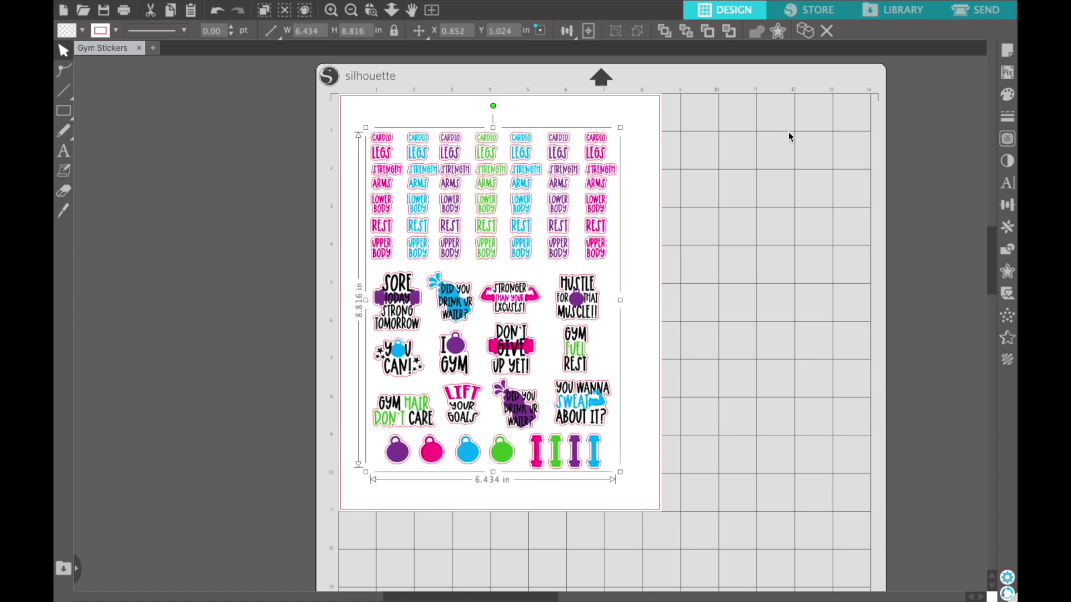
pyautogui.click(1007, 53)
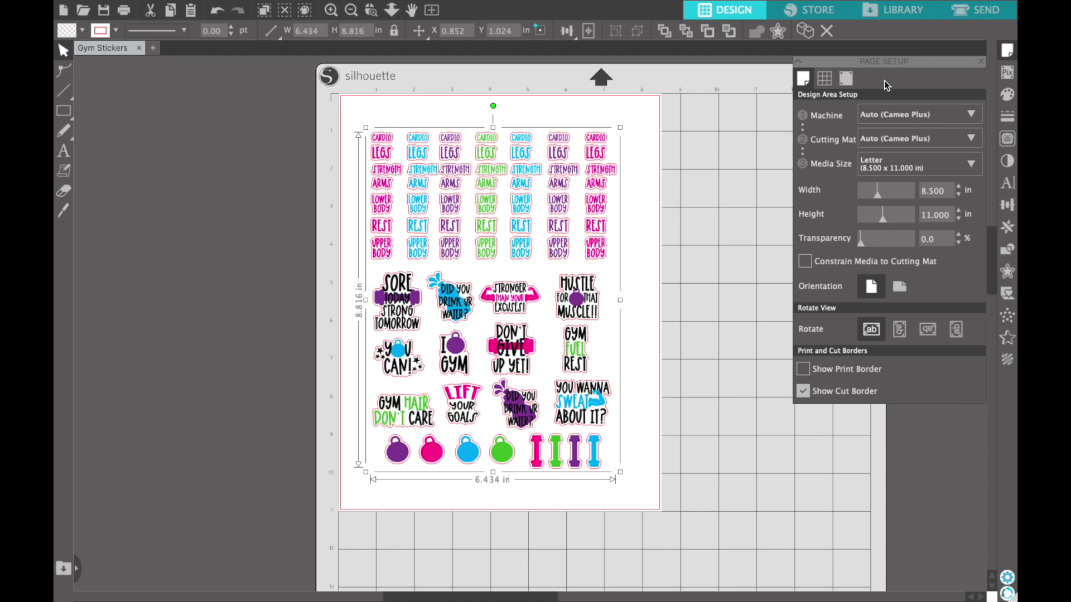
# Step: Turn registration marks On and shift the sticker sheet to X 1.063, Y 1.112 inside them
pyautogui.click(857, 81)
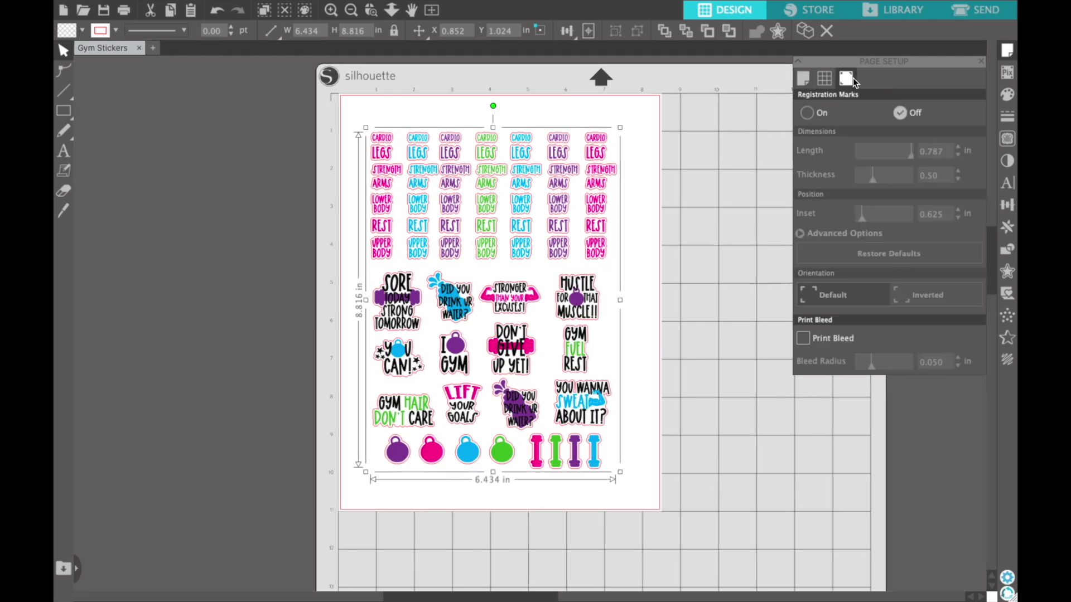
pyautogui.click(814, 114)
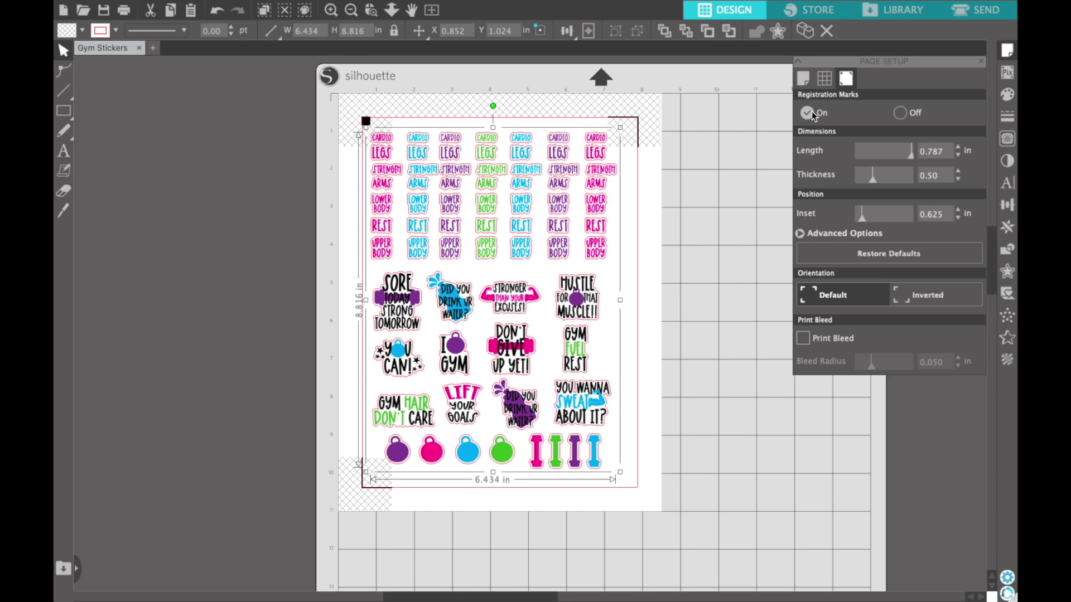
pyautogui.moveTo(523, 260); pyautogui.dragTo(531, 264)
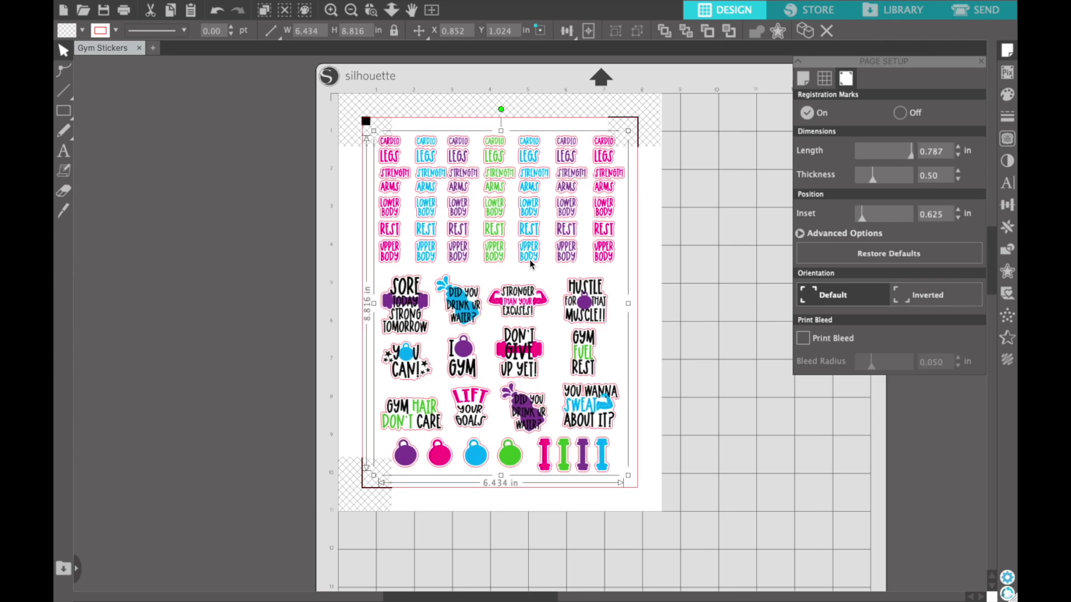
# Step: Set the cutting machine to Portrait in the Design Area settings
pyautogui.click(803, 78)
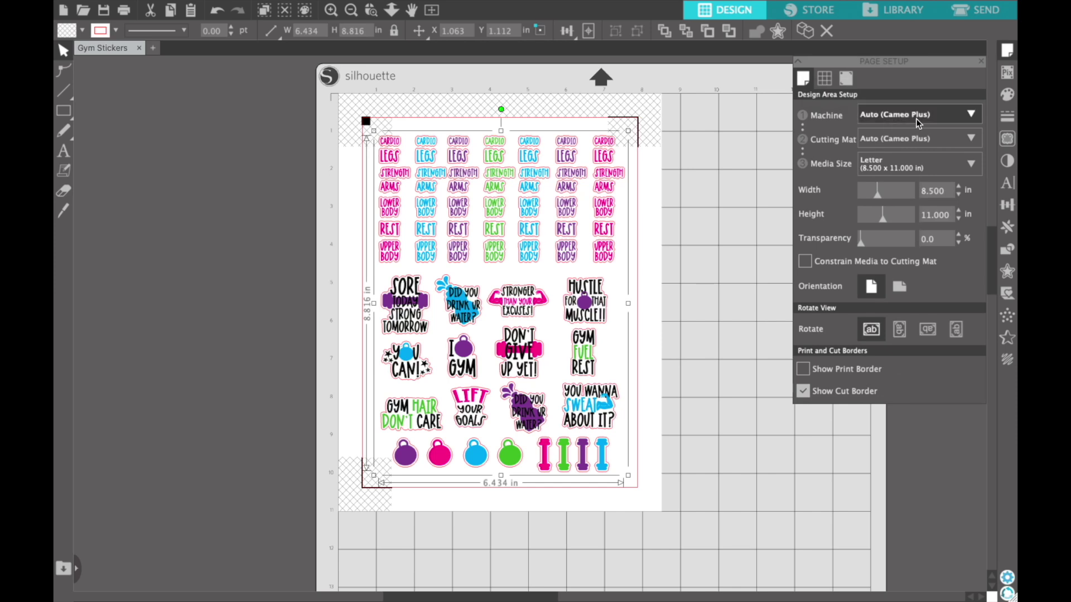
pyautogui.click(968, 120)
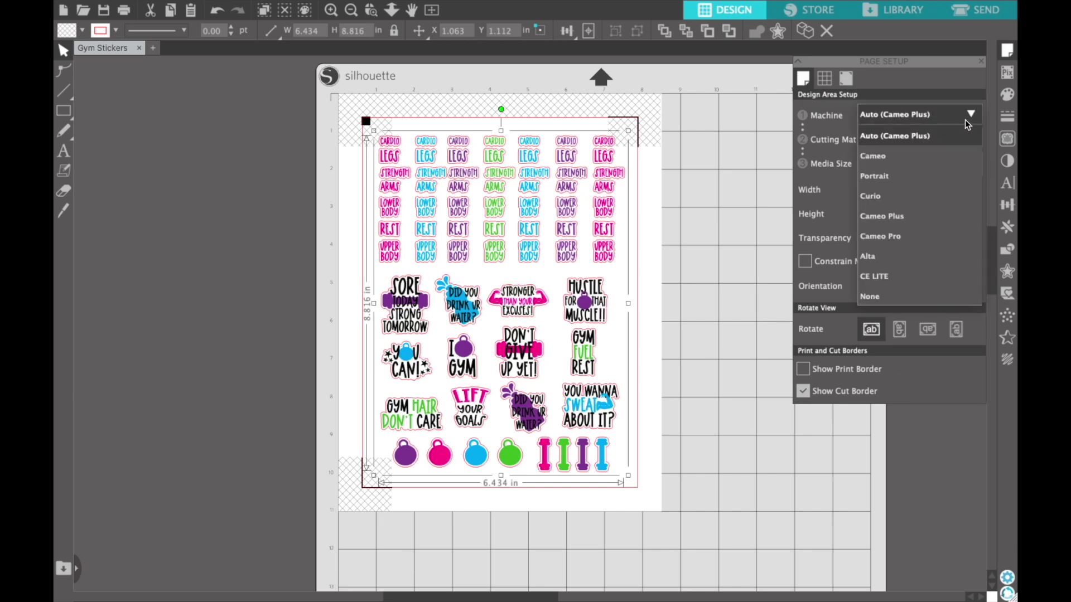
pyautogui.click(930, 176)
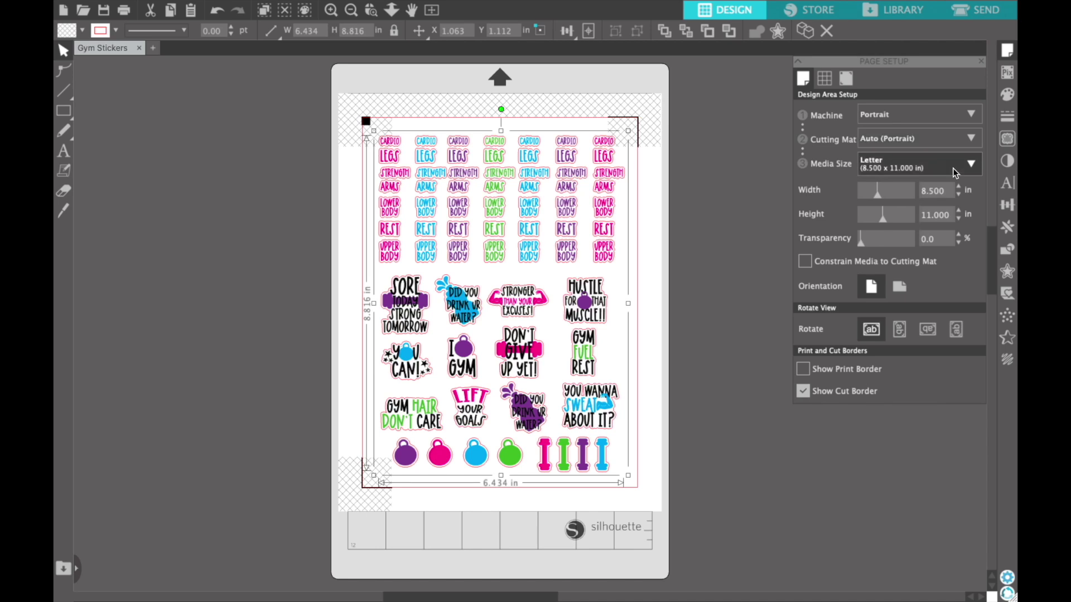
# Step: Close Page Setup, nudge the stickers within the marks, and bring up the Send panel
pyautogui.click(1009, 52)
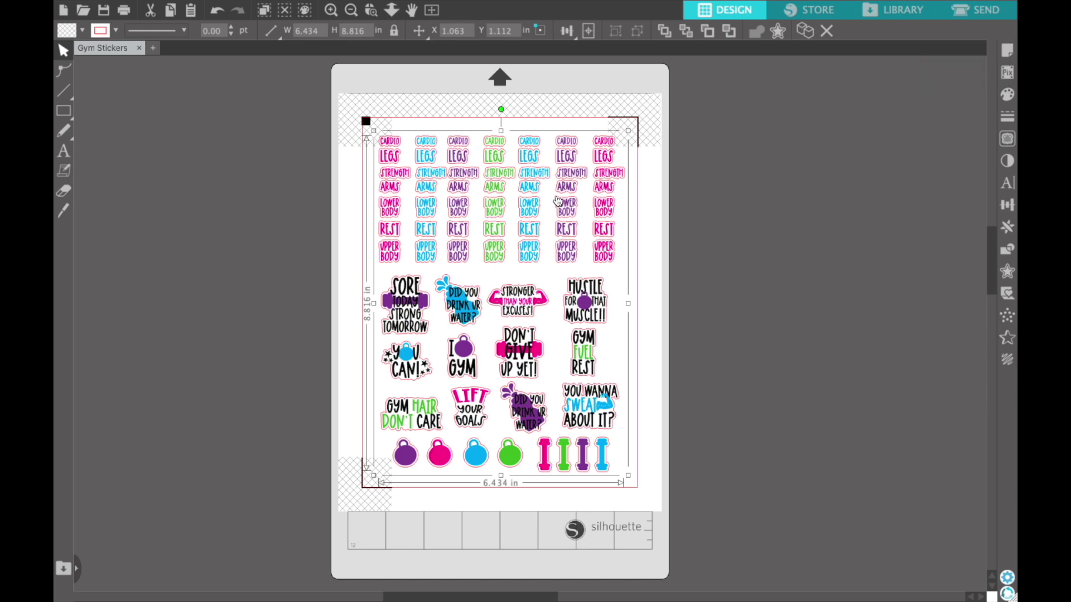
pyautogui.moveTo(543, 261); pyautogui.dragTo(543, 262)
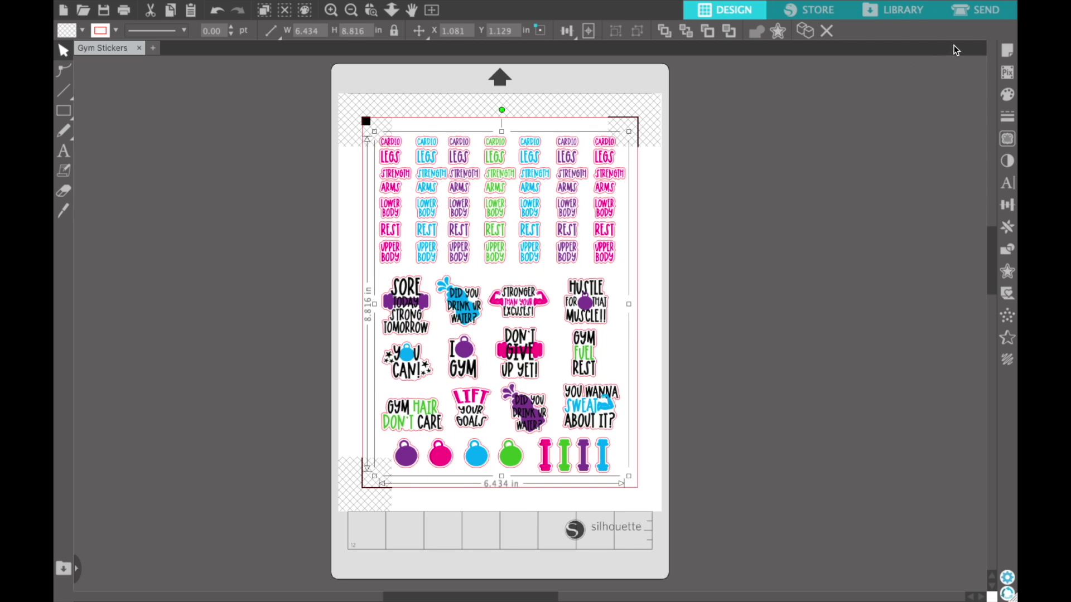
pyautogui.click(976, 10)
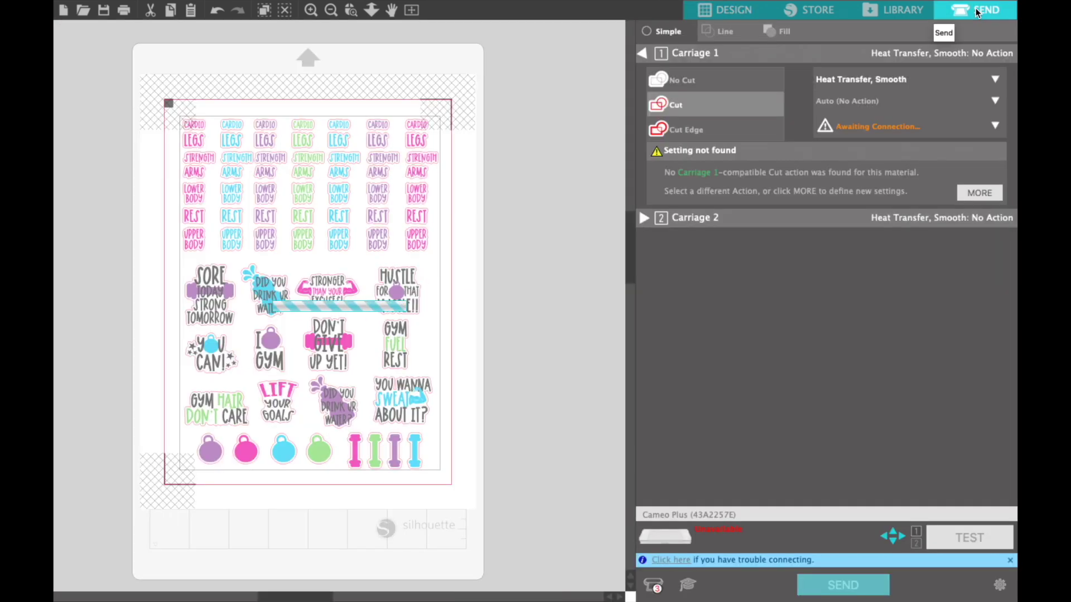
# Step: Search the materials for 'stick' and set Carriage 1 to Sticker Paper, White
pyautogui.click(985, 81)
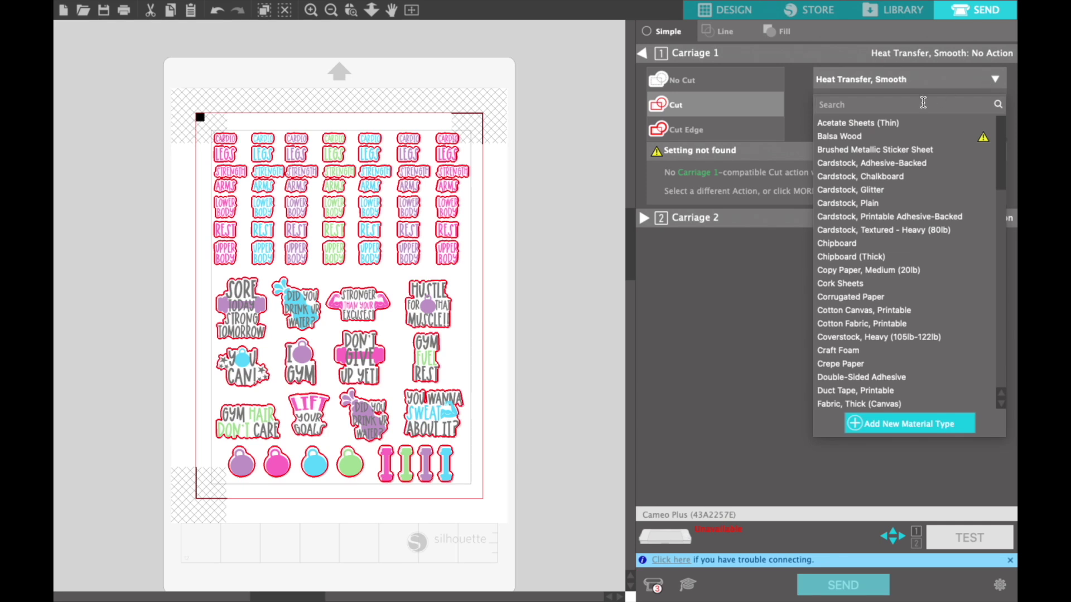
pyautogui.click(924, 103)
pyautogui.write('sticker')
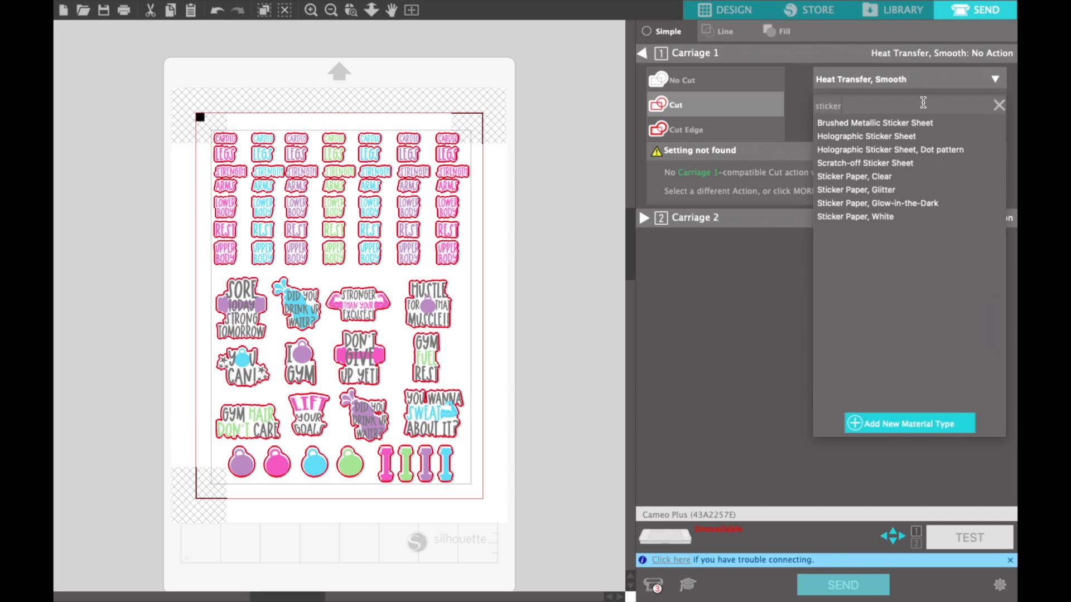
pyautogui.click(889, 218)
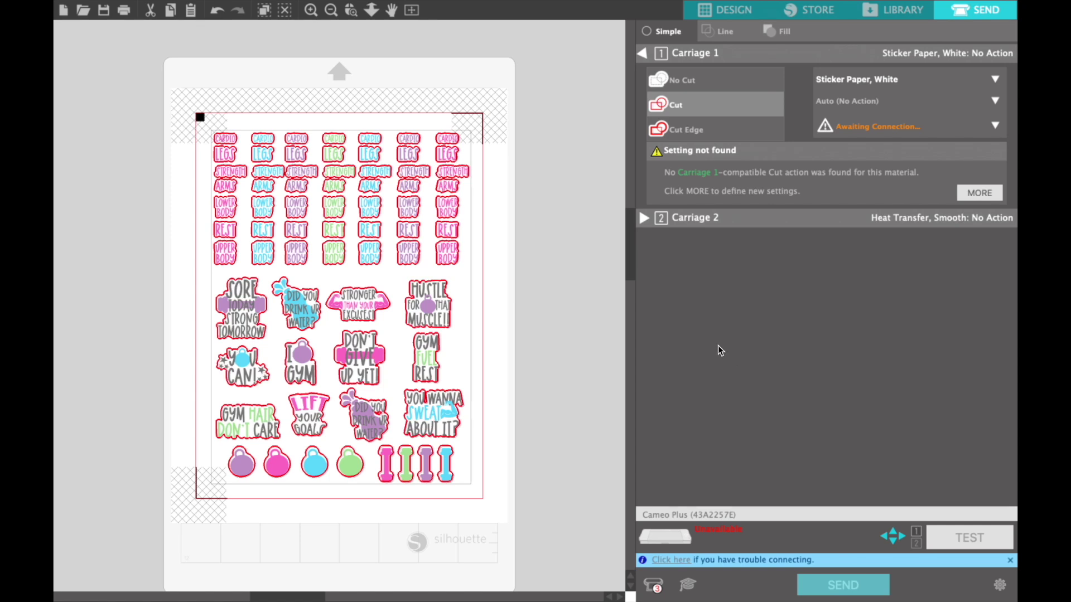
# Step: Print the sticker sheet on the HP DeskJet 3630 series, then select the Portrait 3 cutter
pyautogui.click(124, 11)
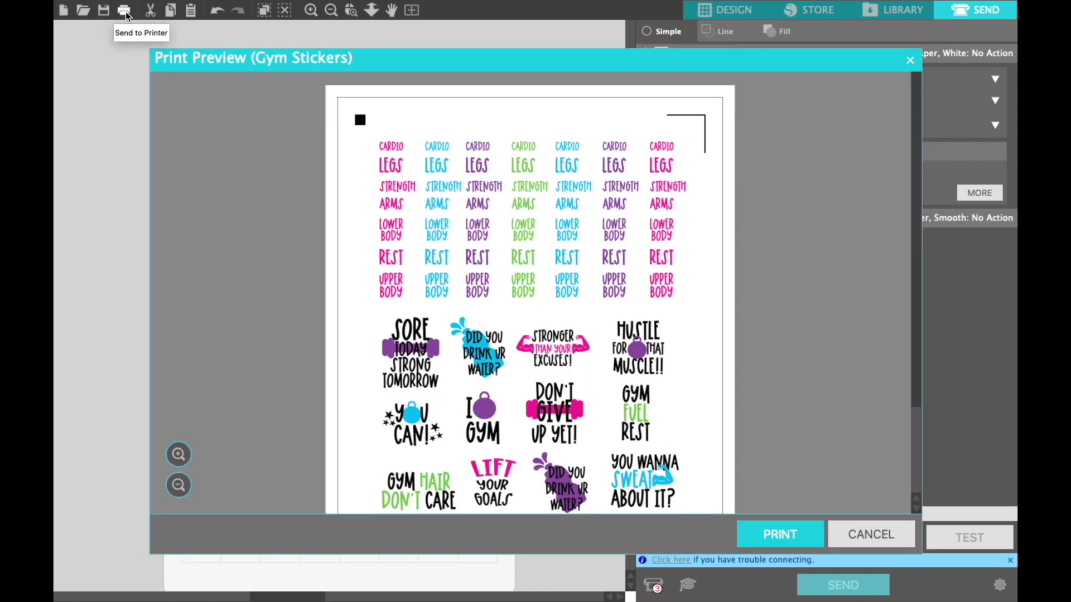
pyautogui.click(798, 536)
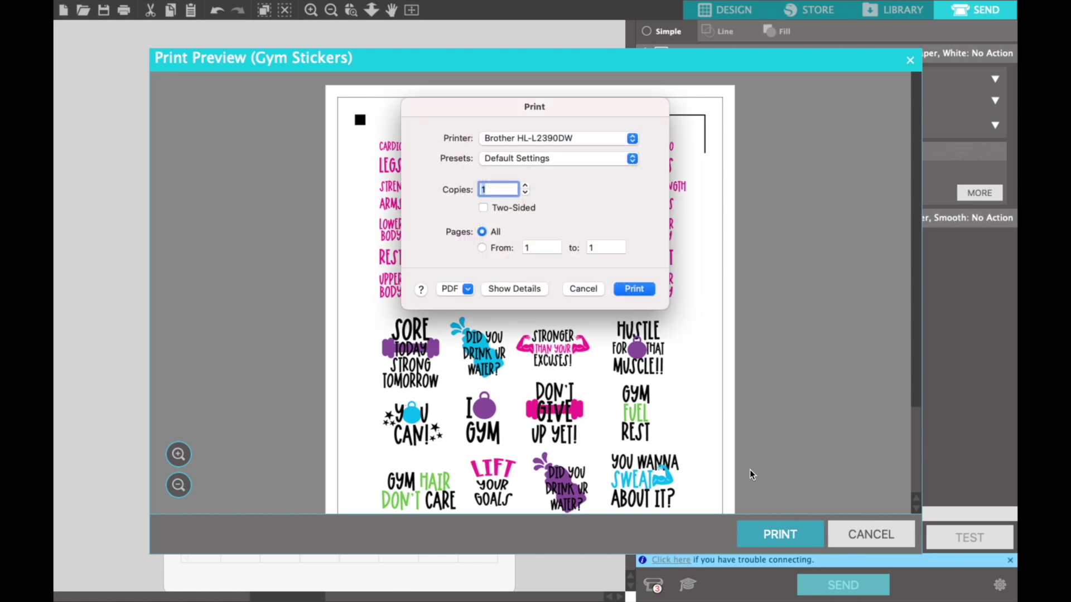
pyautogui.click(632, 140)
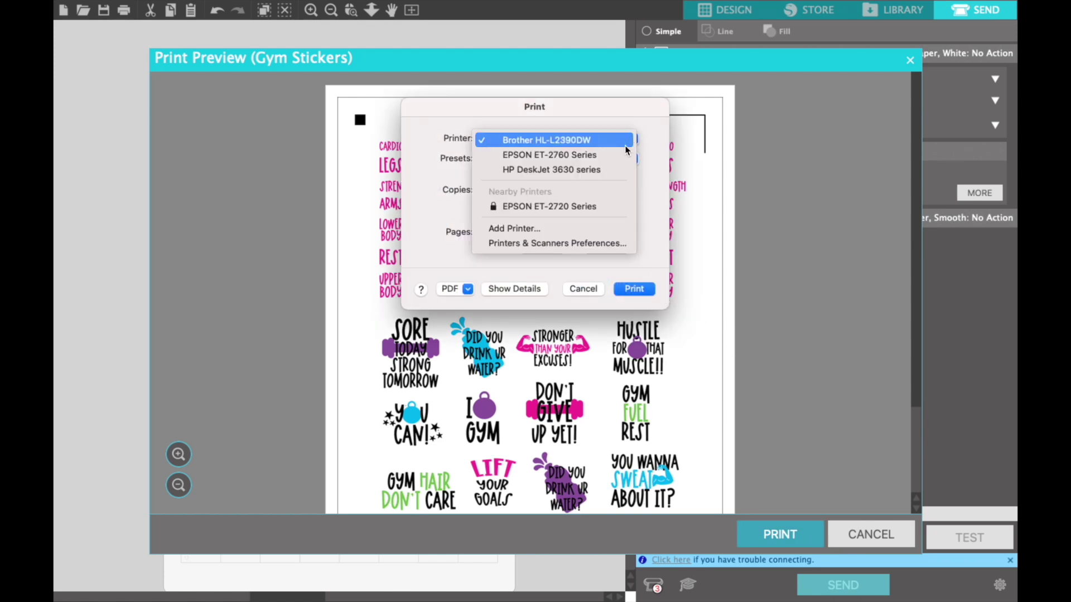
pyautogui.click(624, 167)
pyautogui.click(635, 288)
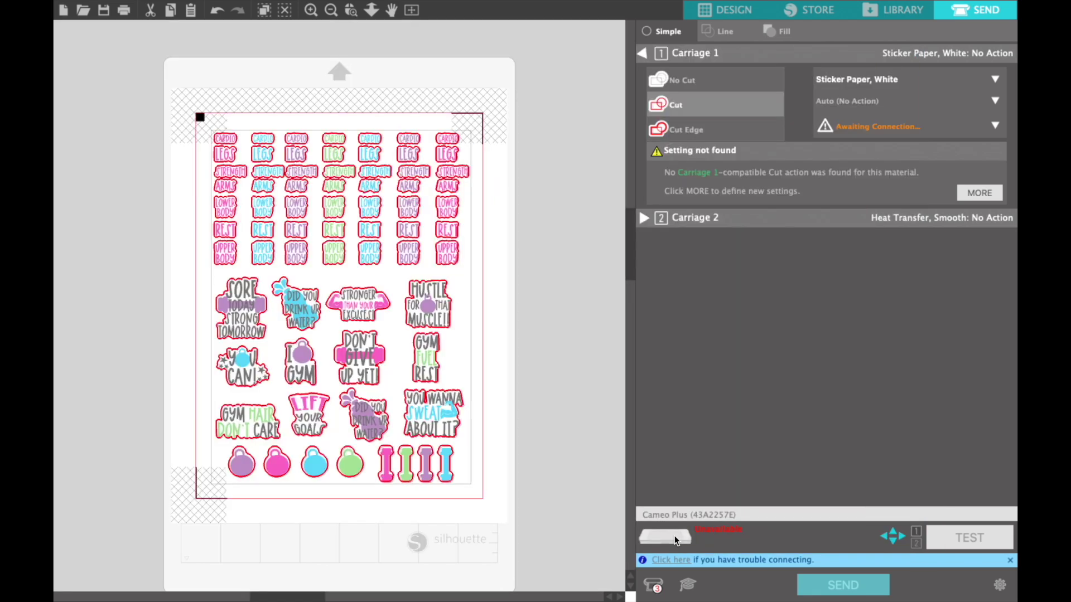
pyautogui.click(658, 585)
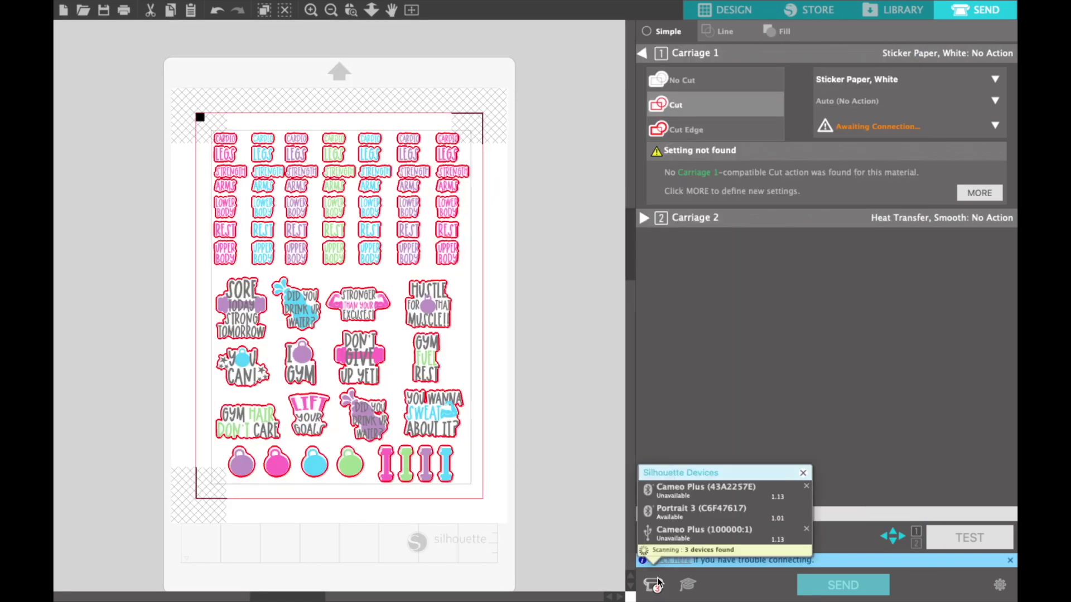
pyautogui.click(680, 518)
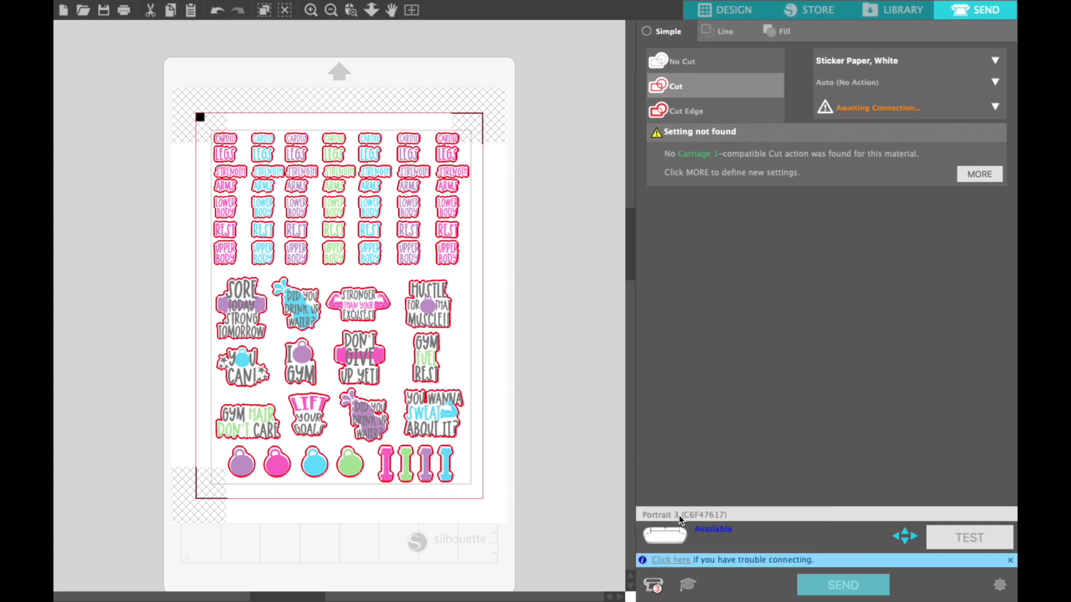